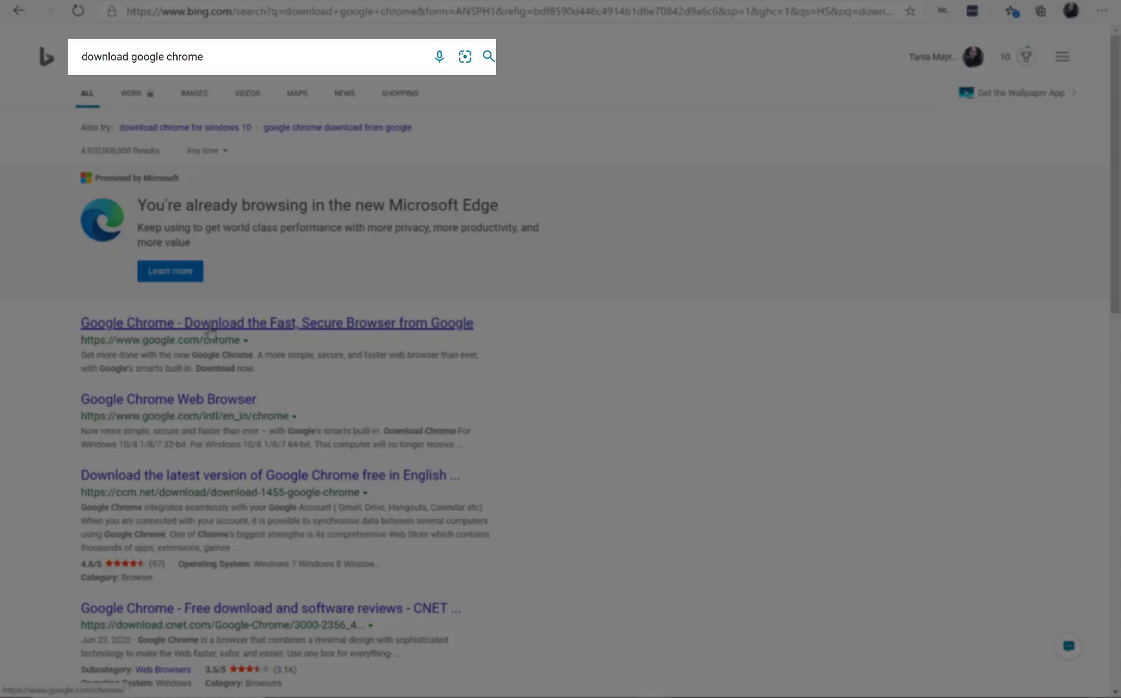
Download the Chrome installer from the Google Chrome page and run ChromeSetup.exe
left_click(211, 331)
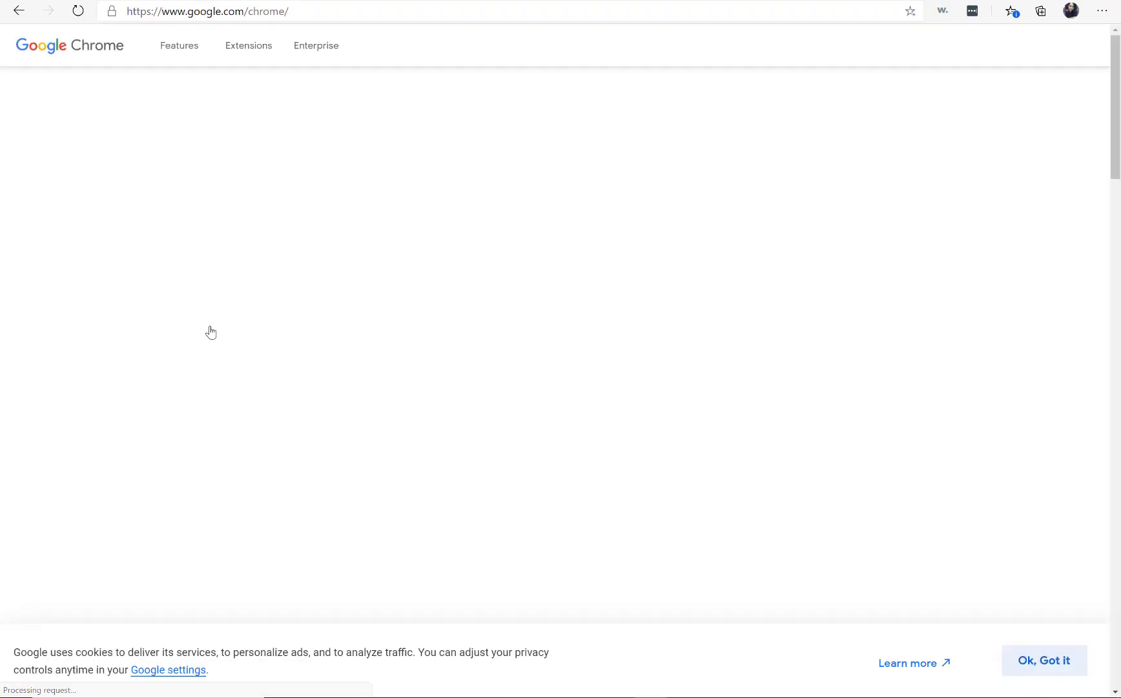
left_click(346, 12)
left_click(347, 13)
left_click(499, 380)
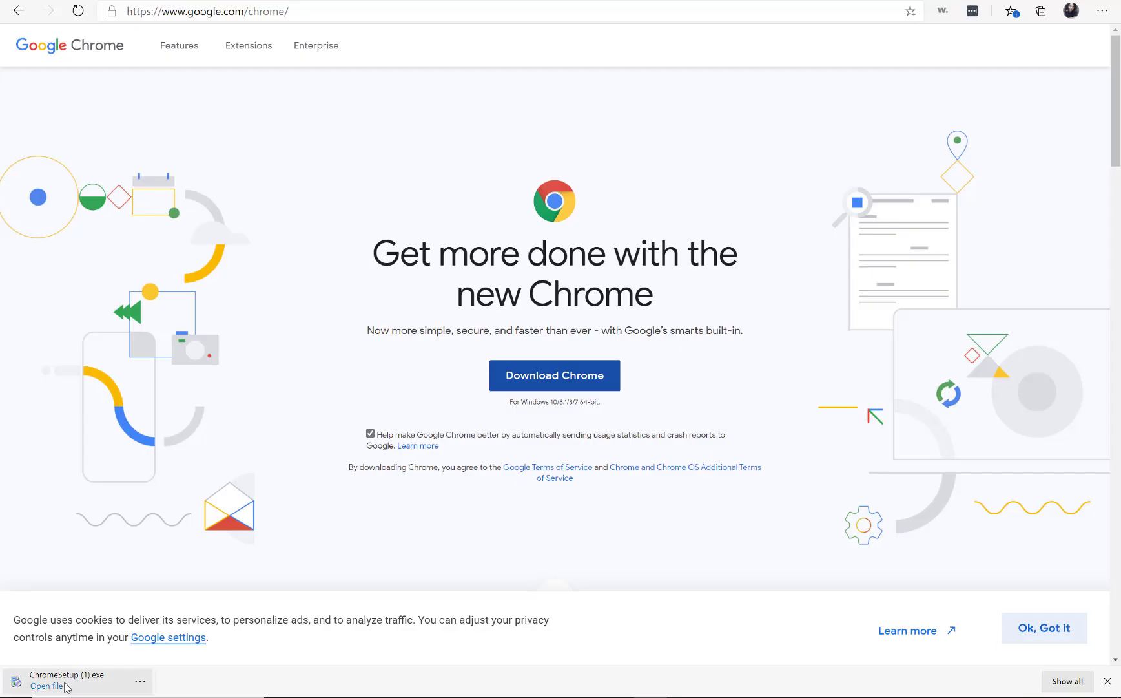
left_click(46, 686)
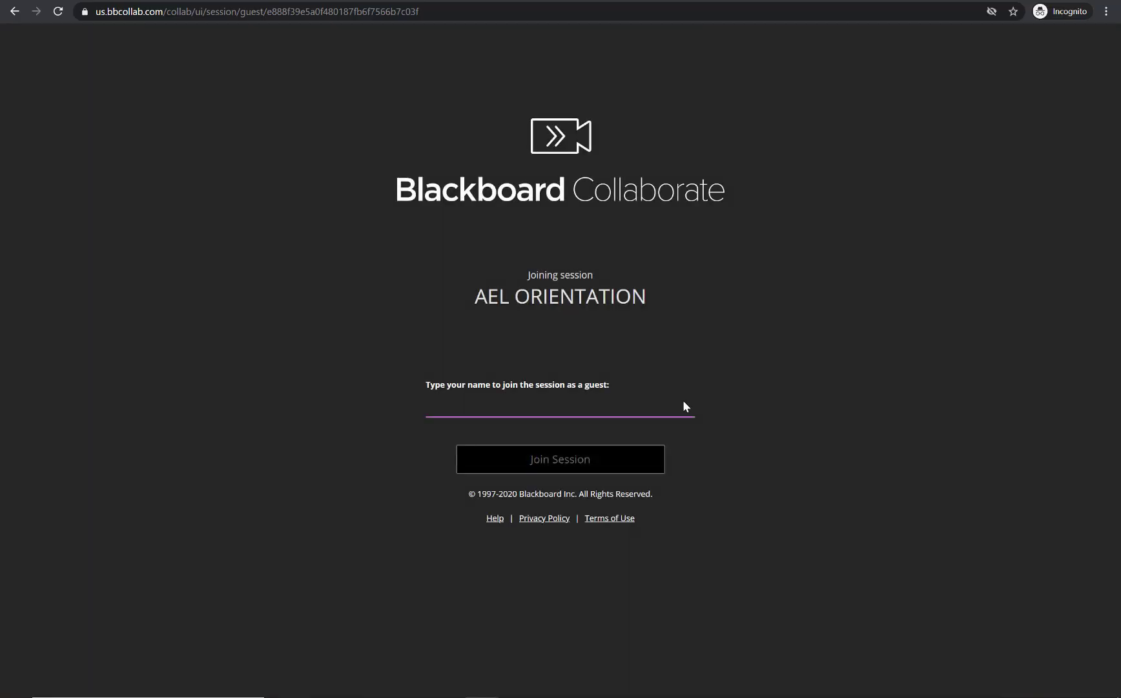
Enter the guest's full name in the guest name field
type("First")
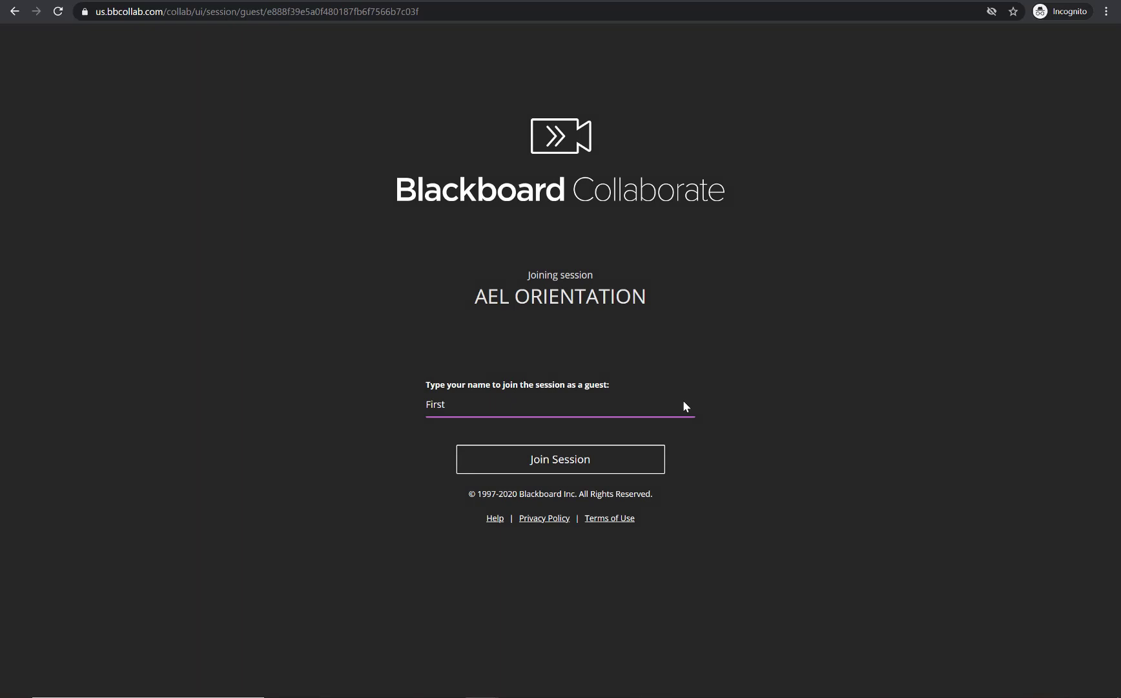
type("Name LastName")
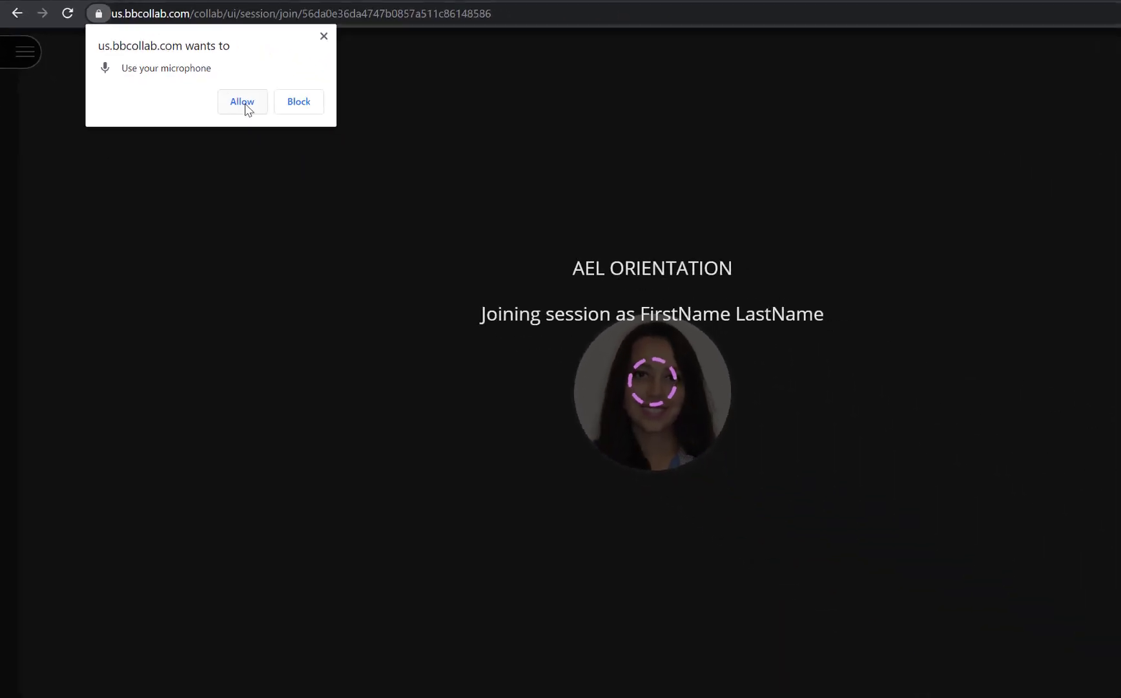
Allow microphone access, keep the Default microphone, and confirm audio is working
left_click(244, 103)
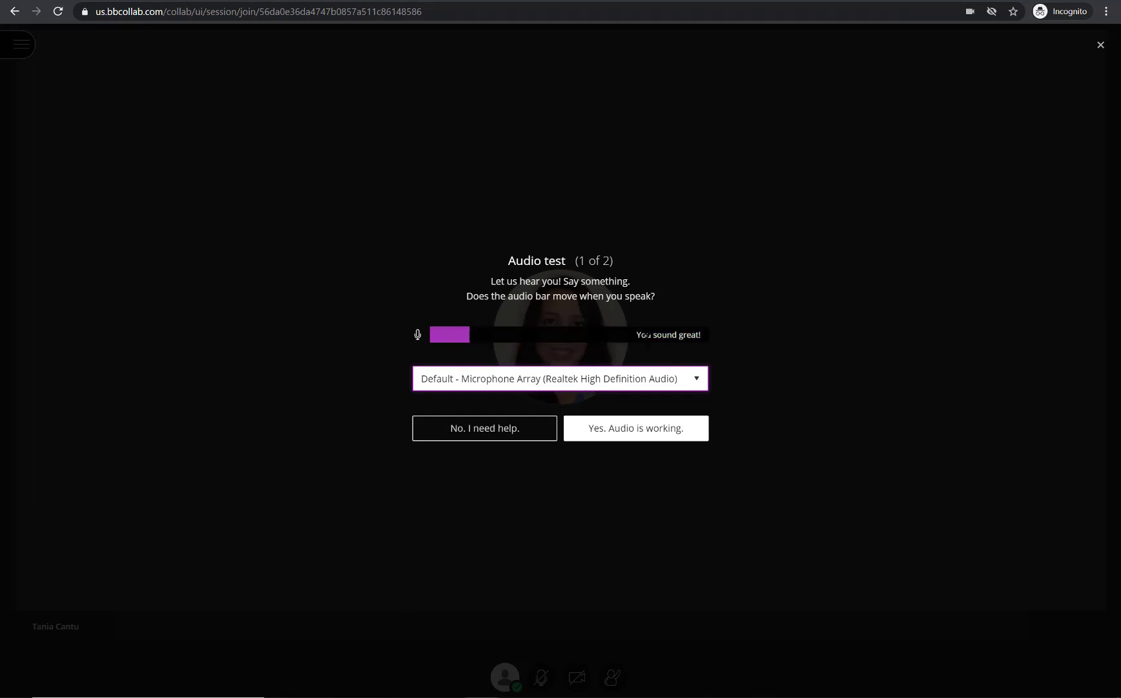
left_click(697, 386)
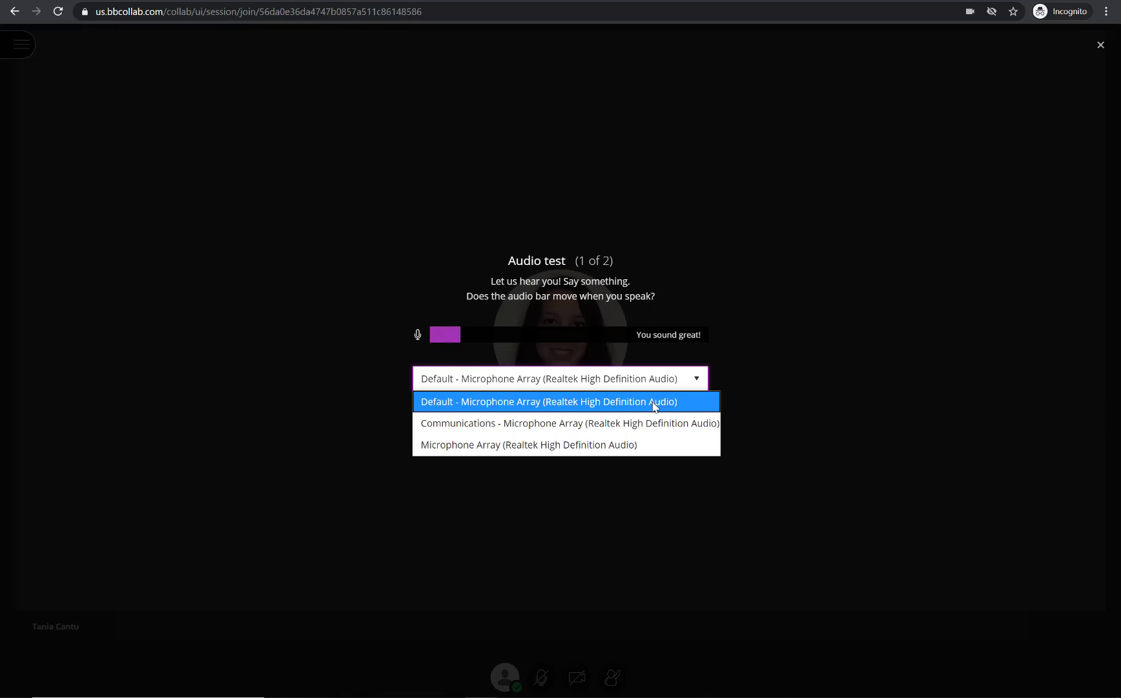
left_click(638, 406)
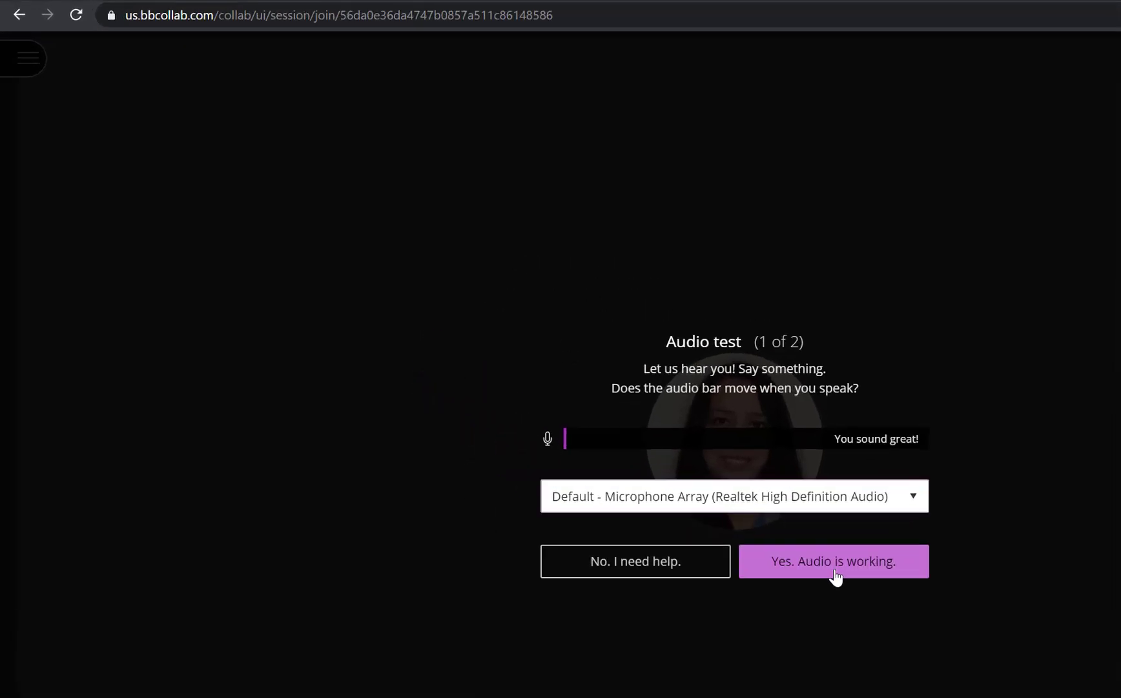
left_click(835, 574)
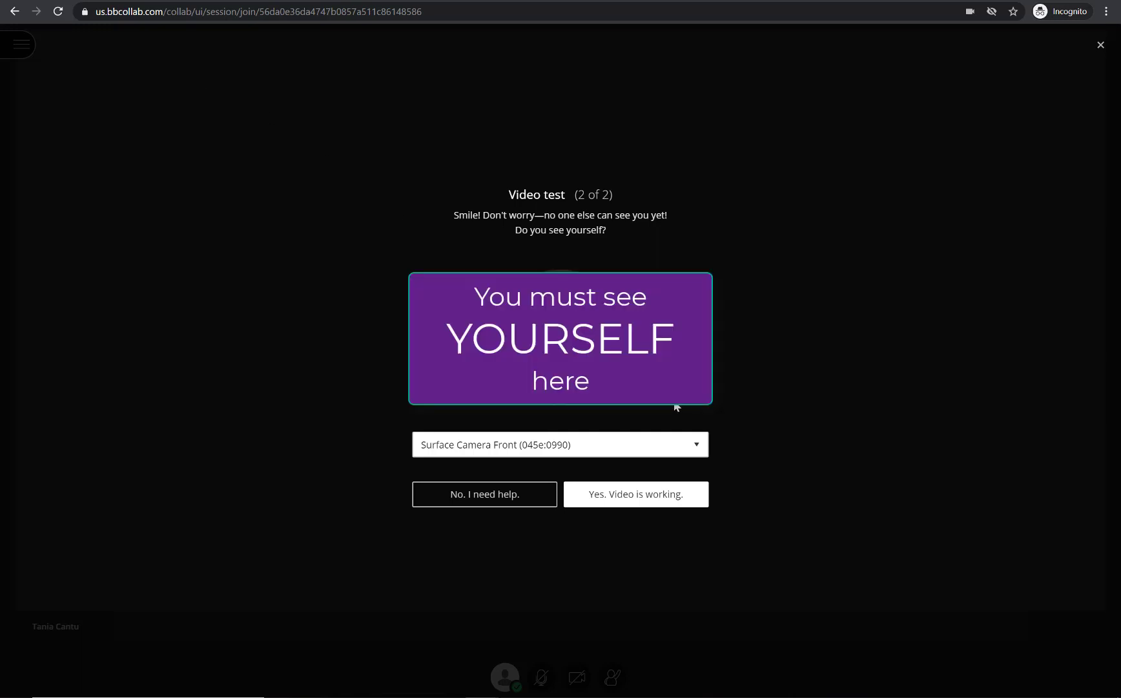
Keep Surface Camera Front as the camera and confirm video is working
left_click(700, 440)
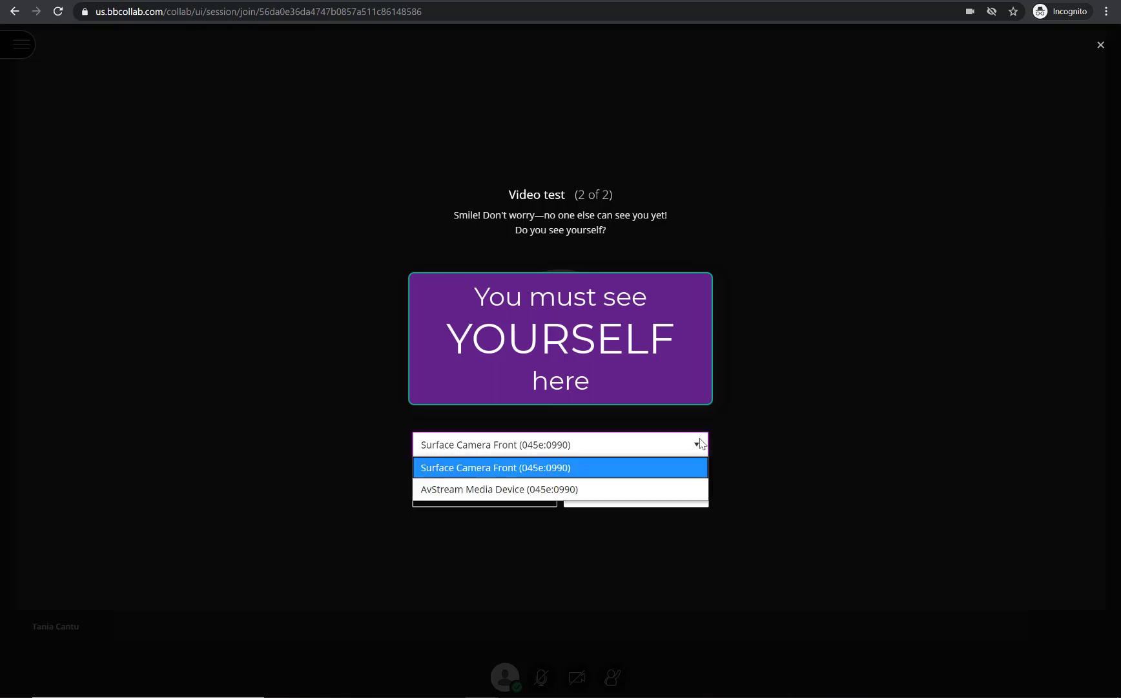
left_click(599, 469)
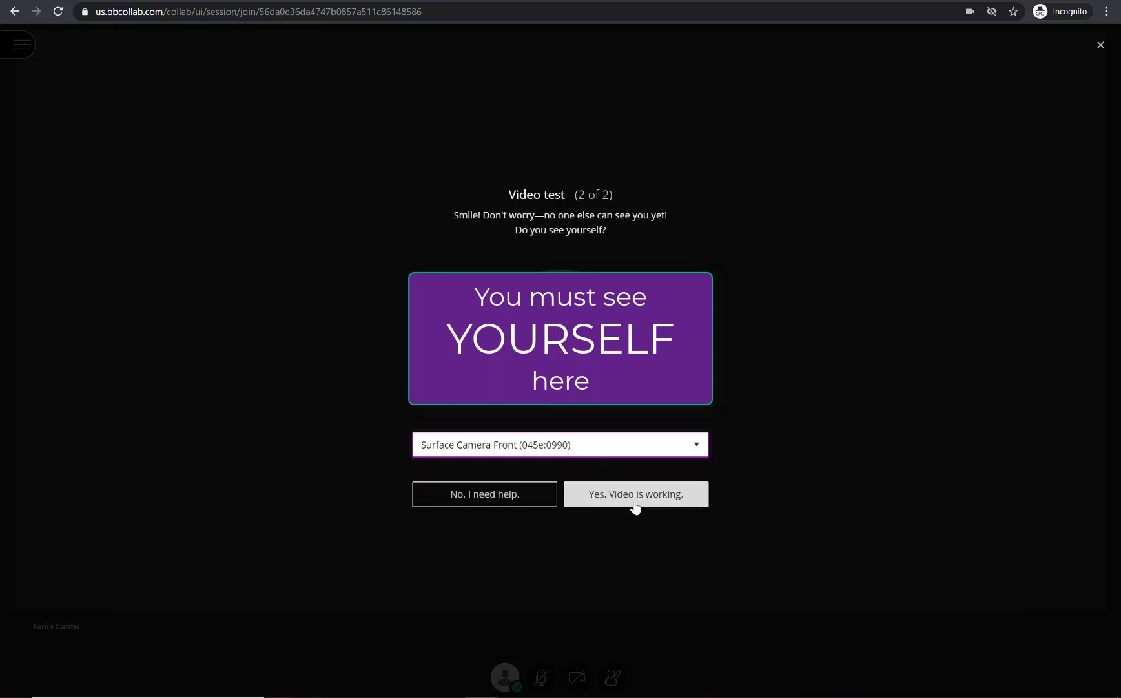
left_click(658, 501)
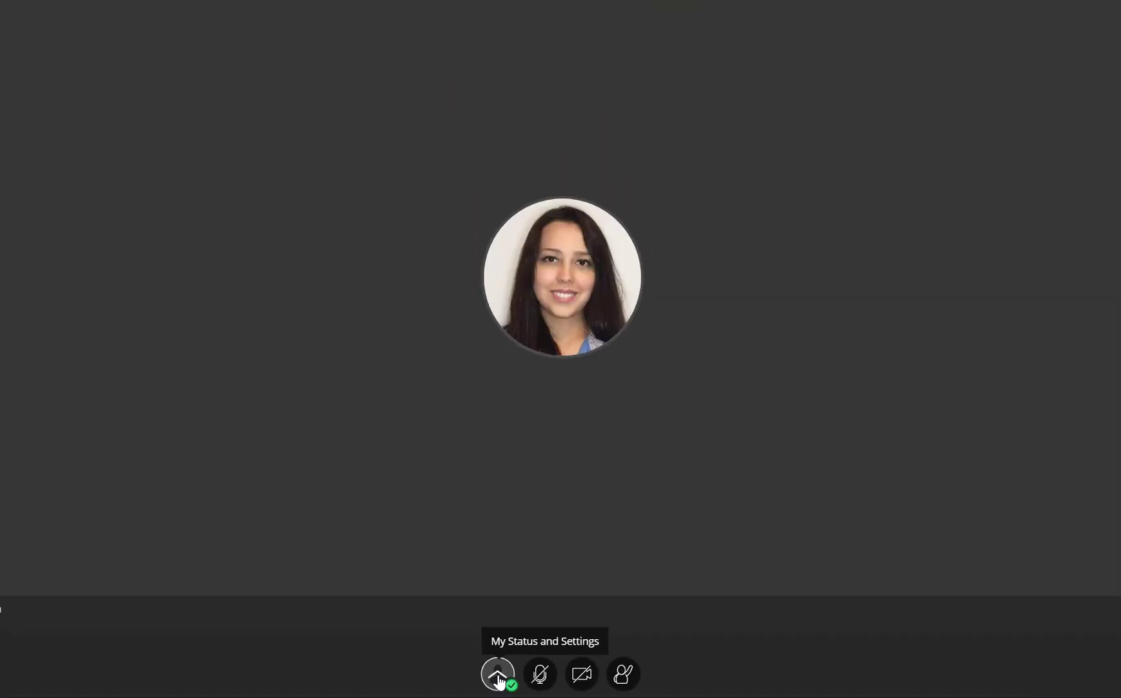
Show the My Status and Settings menu with Away, Leave session and feedback options
left_click(302, 591)
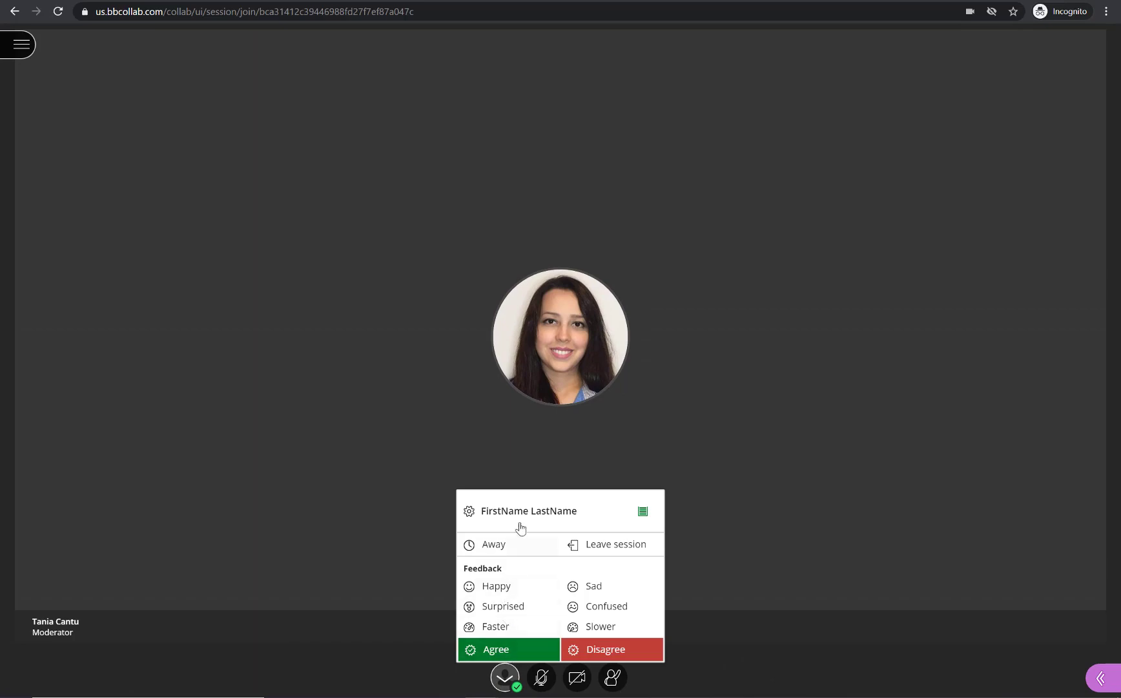
mouse_move(642, 516)
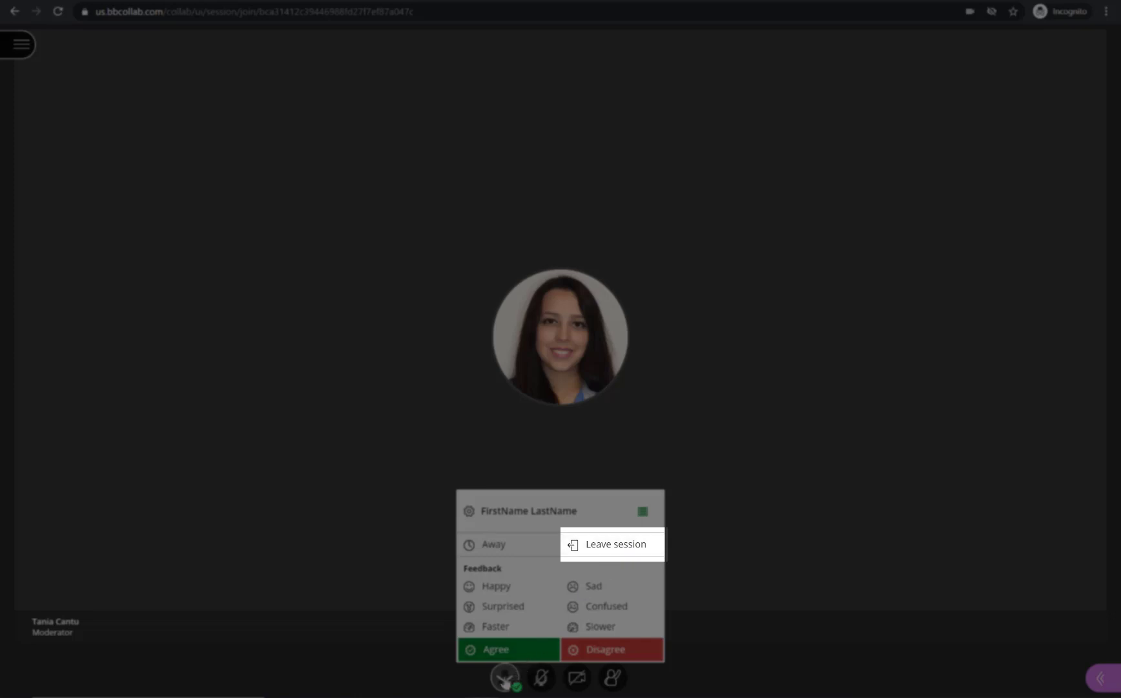
left_click(504, 678)
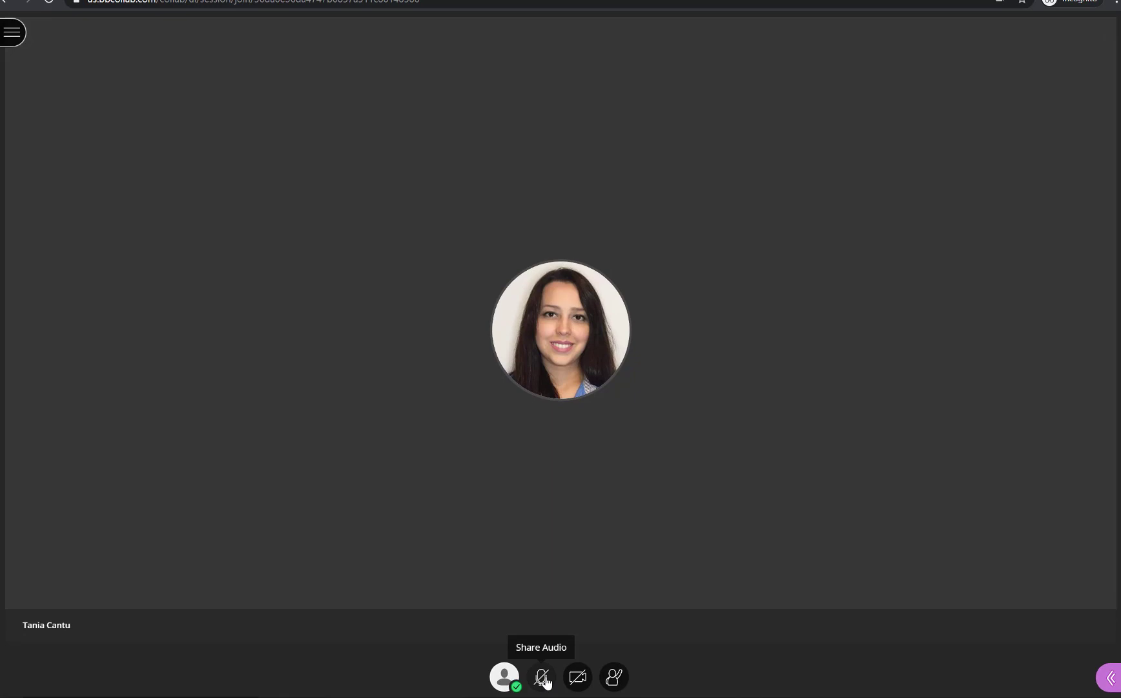
left_click(544, 678)
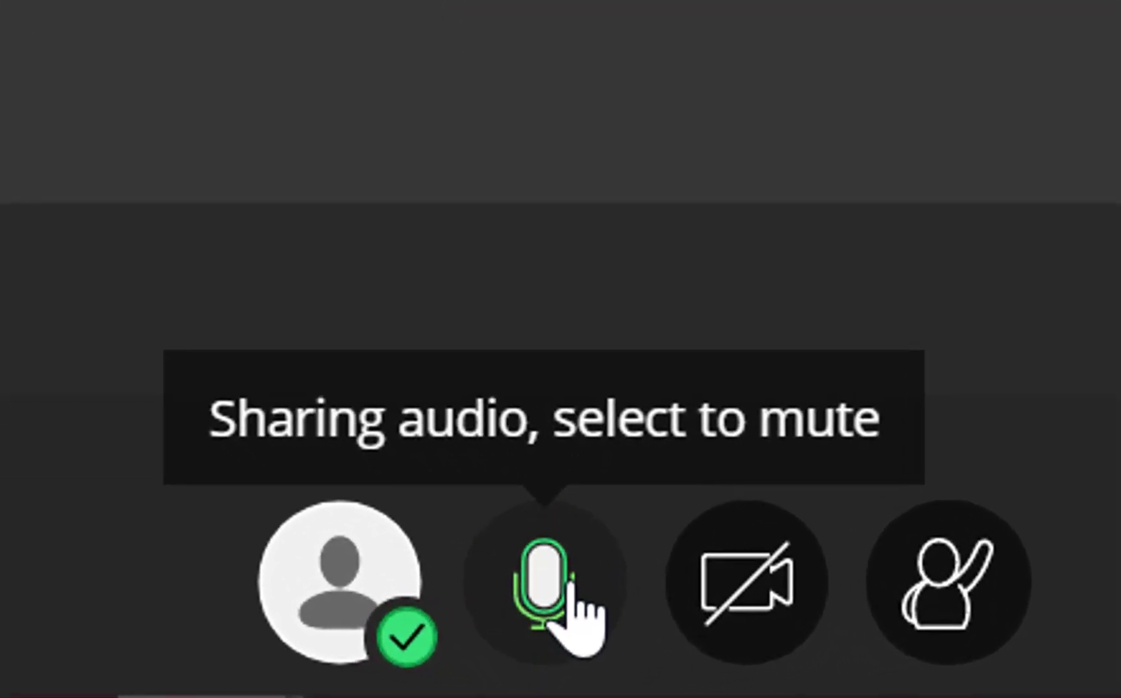
left_click(571, 581)
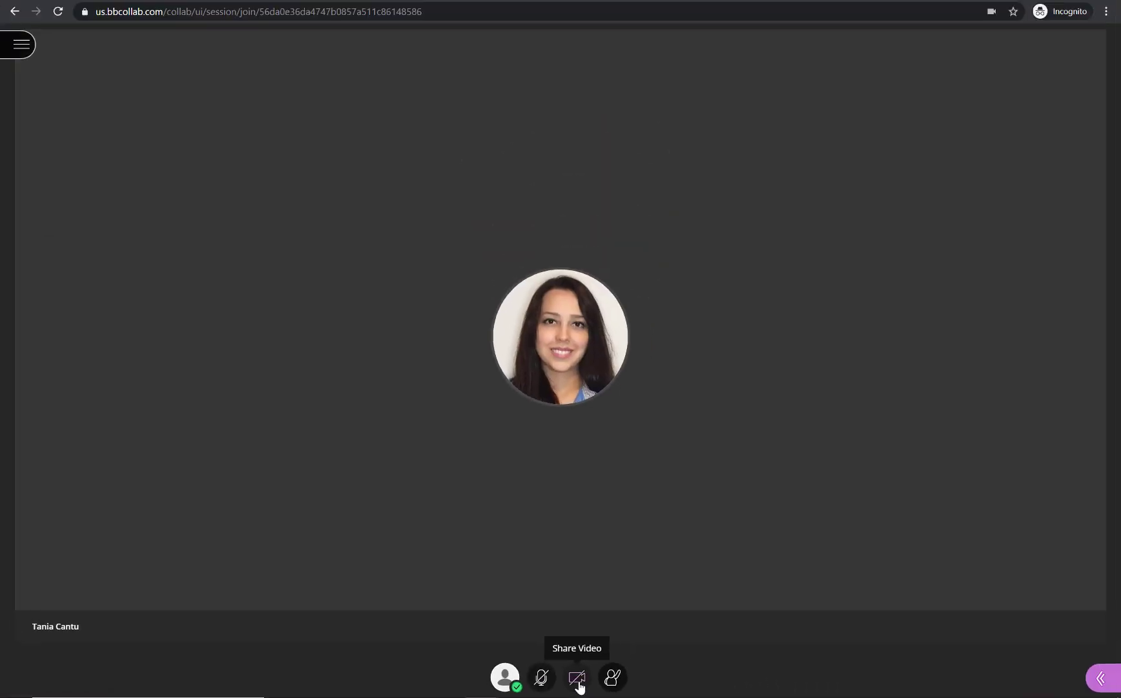
left_click(553, 611)
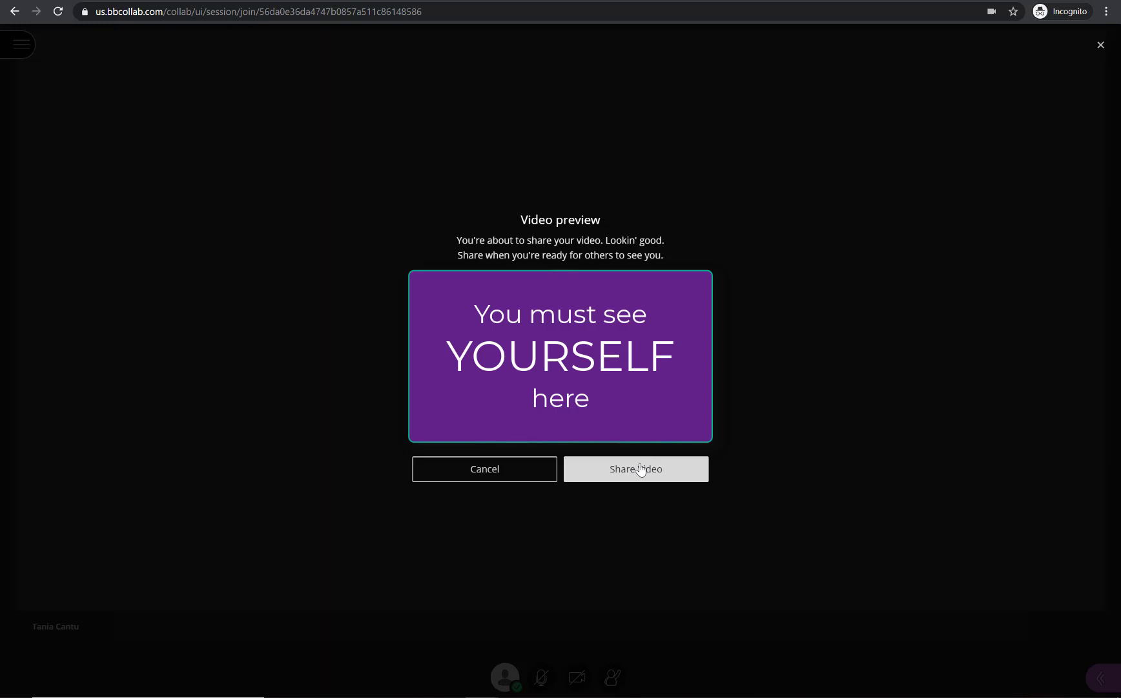
left_click(640, 469)
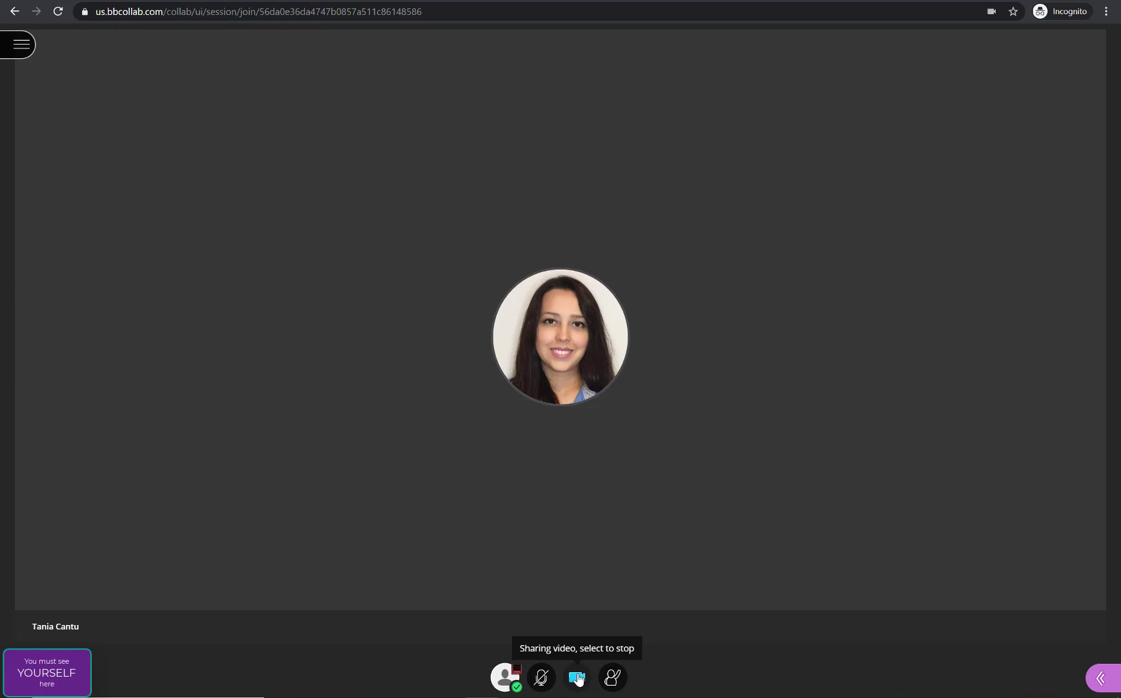
left_click(577, 678)
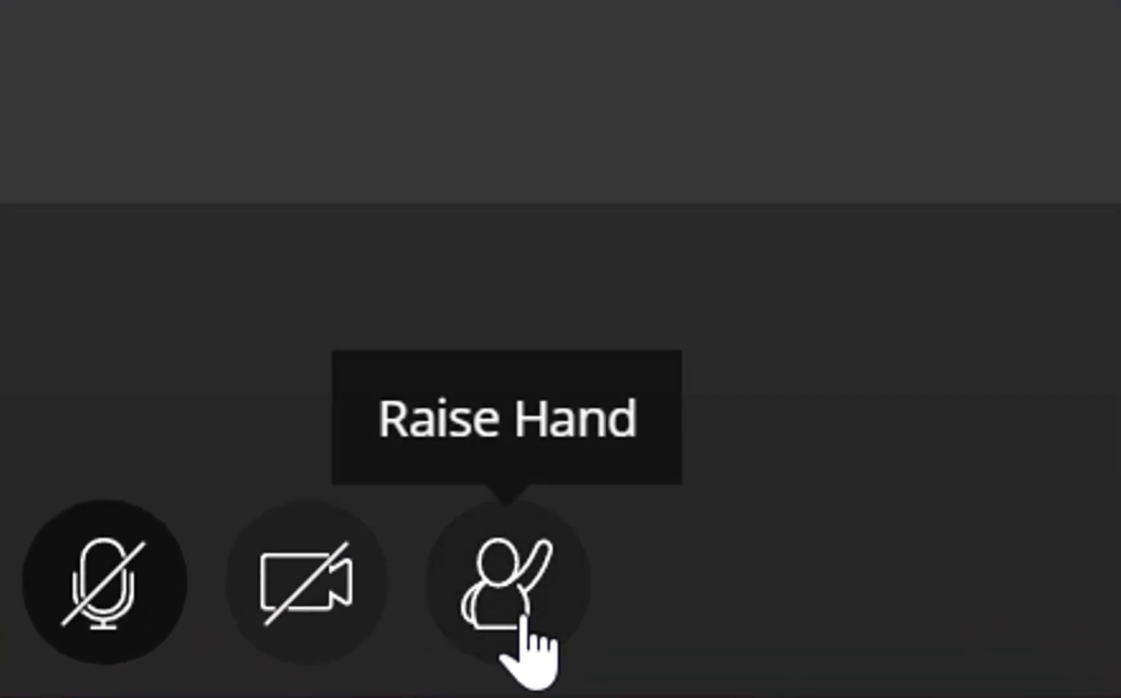
left_click(522, 619)
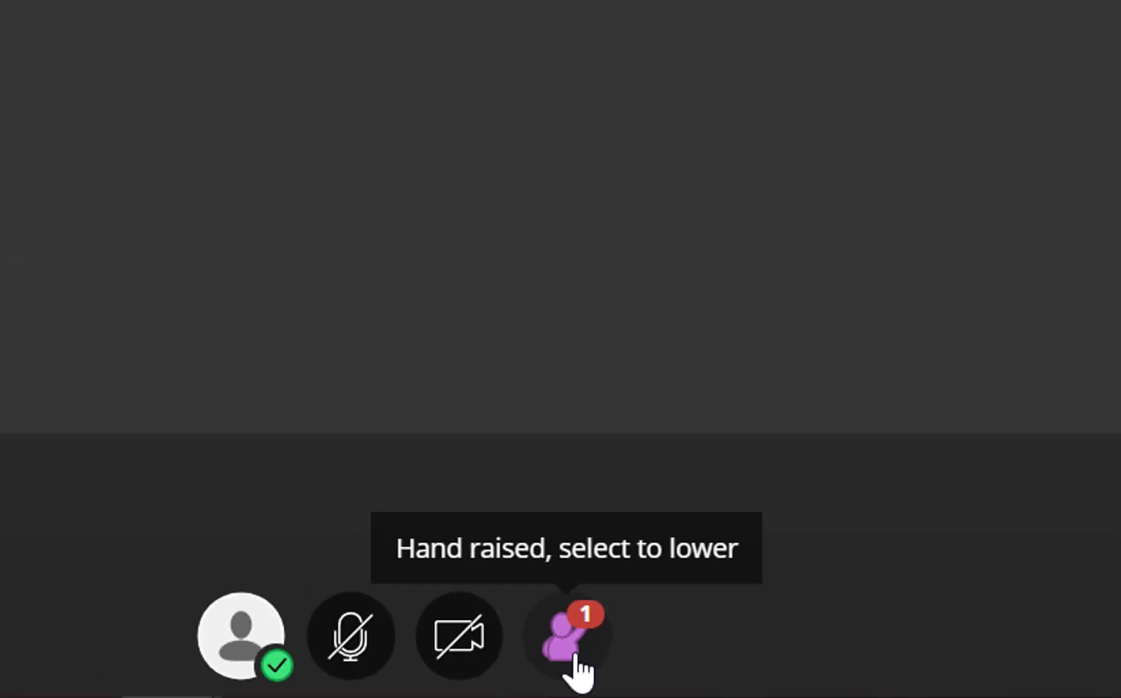
left_click(522, 619)
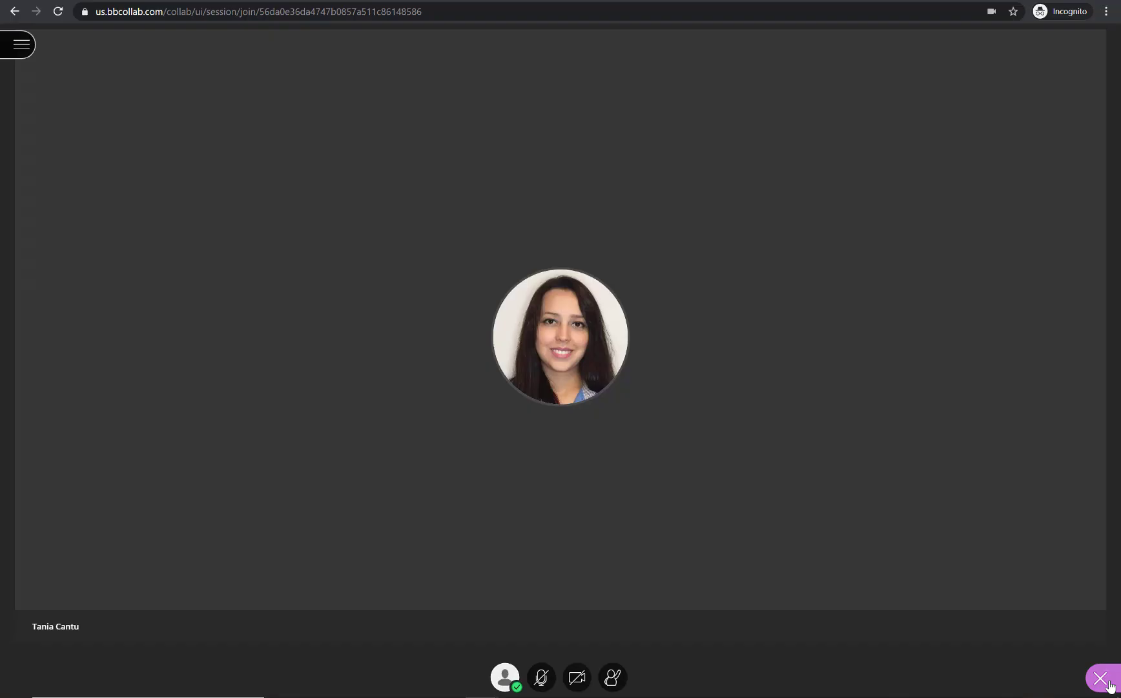
Send 'Hello!' in the Everyone chat, then view the Attendees list and Share Content pane
left_click(1106, 679)
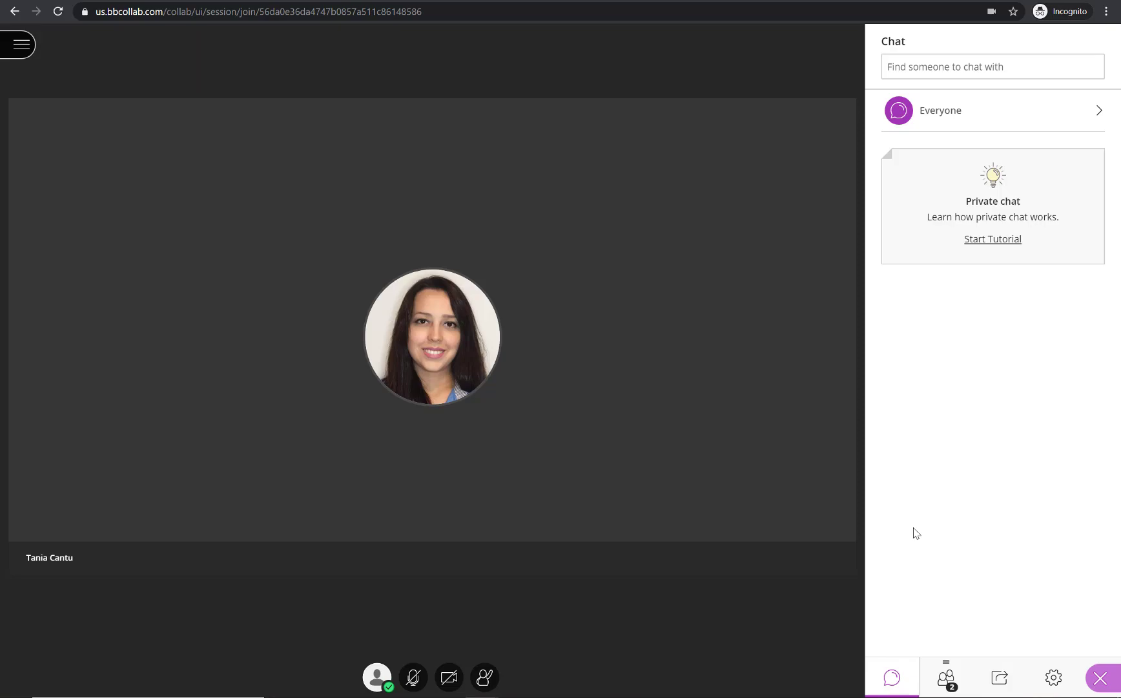
left_click_drag(914, 530, 949, 257)
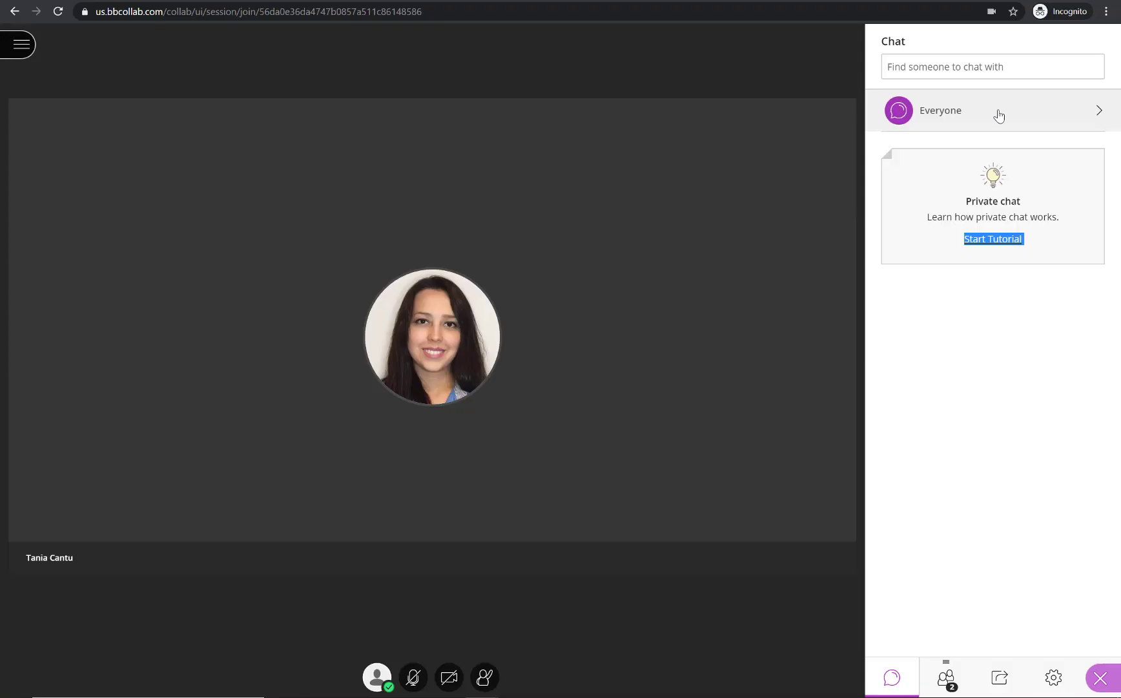
left_click(999, 115)
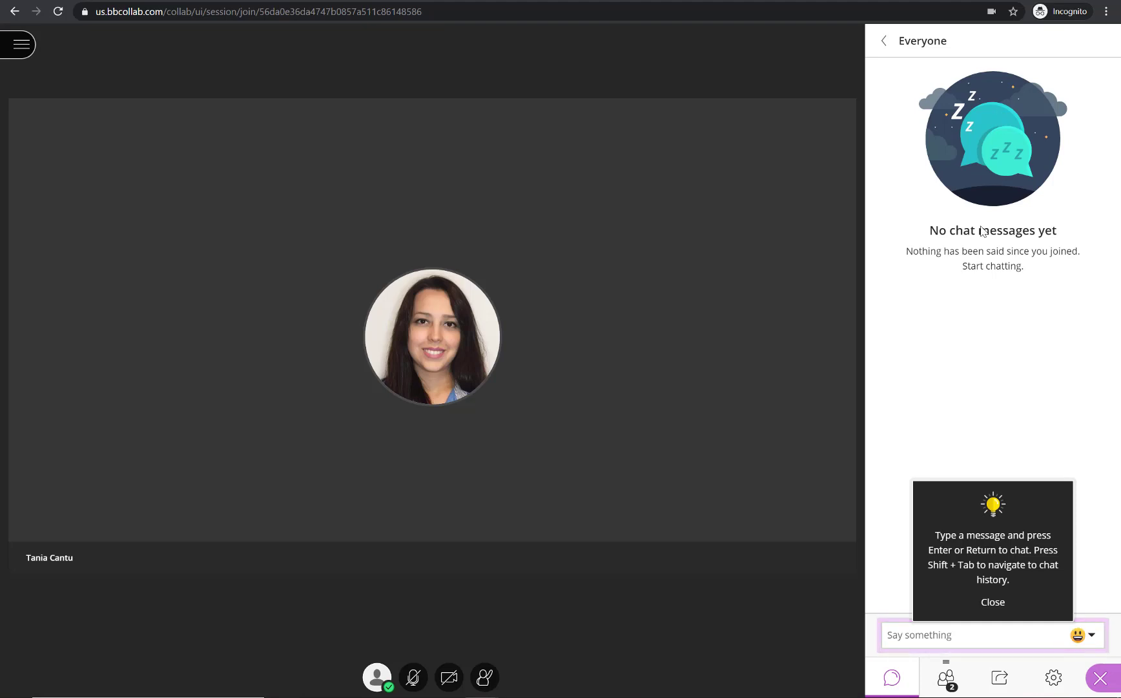
left_click(995, 603)
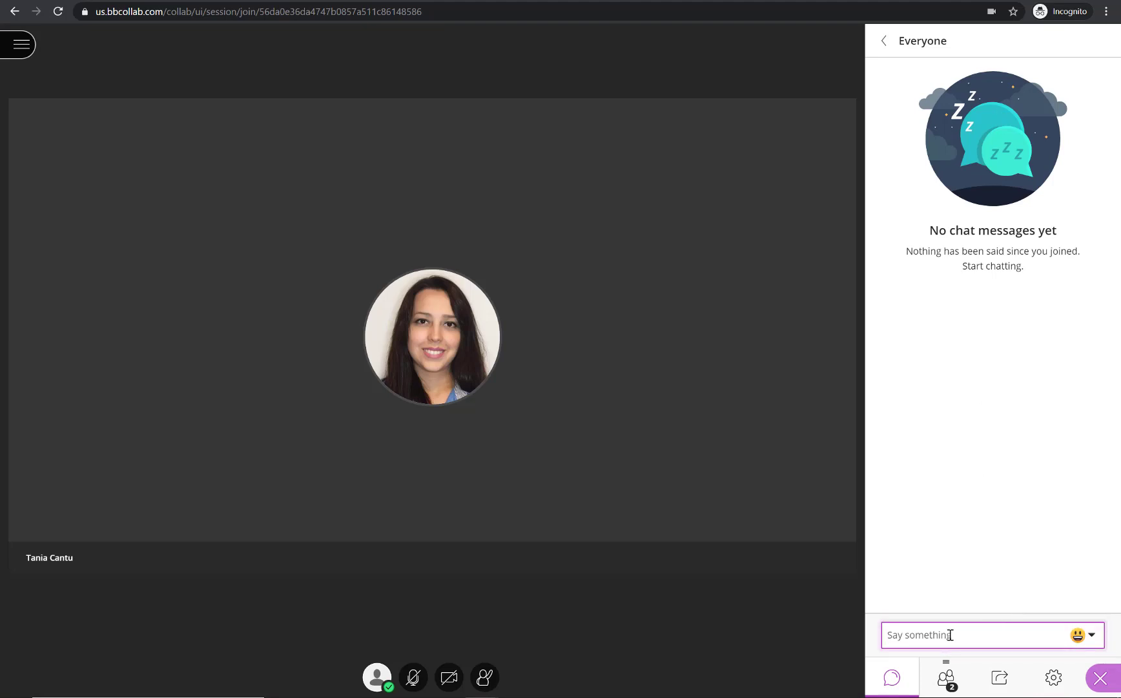
type("Hello!")
key("Return")
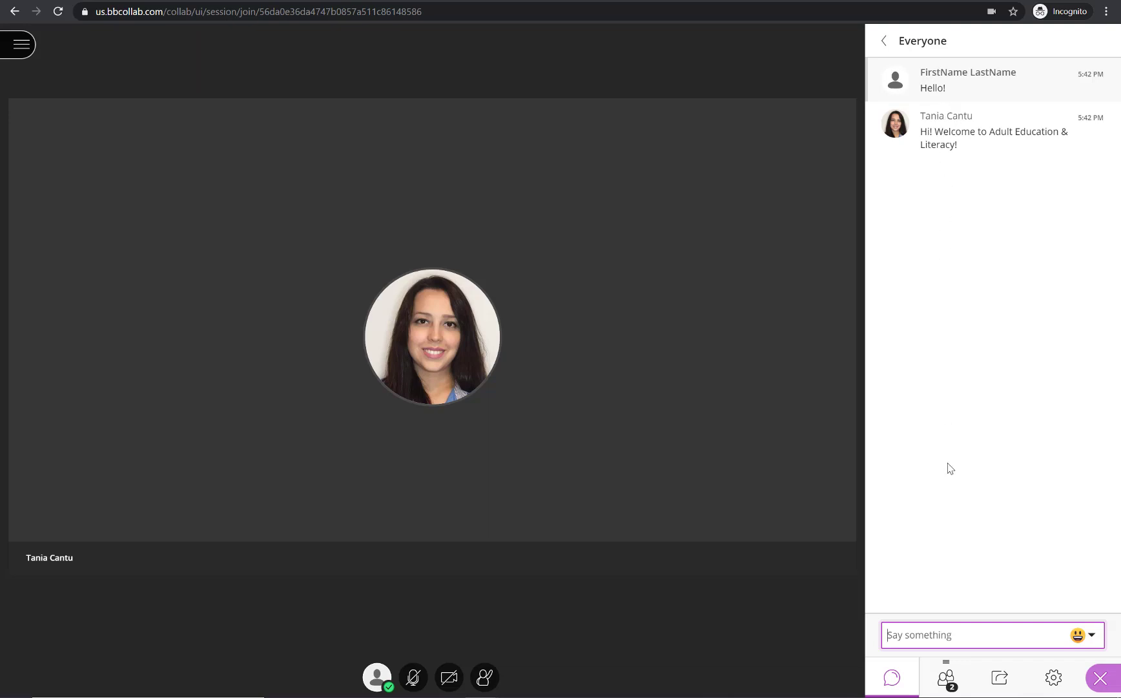
left_click(947, 679)
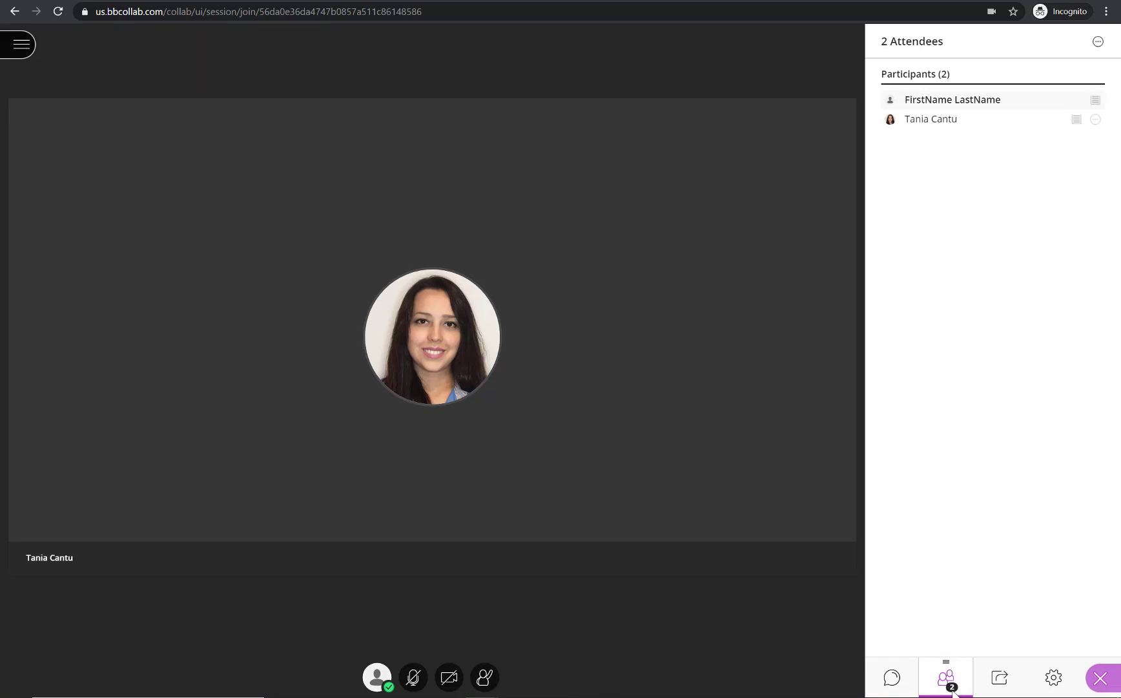
left_click(1000, 680)
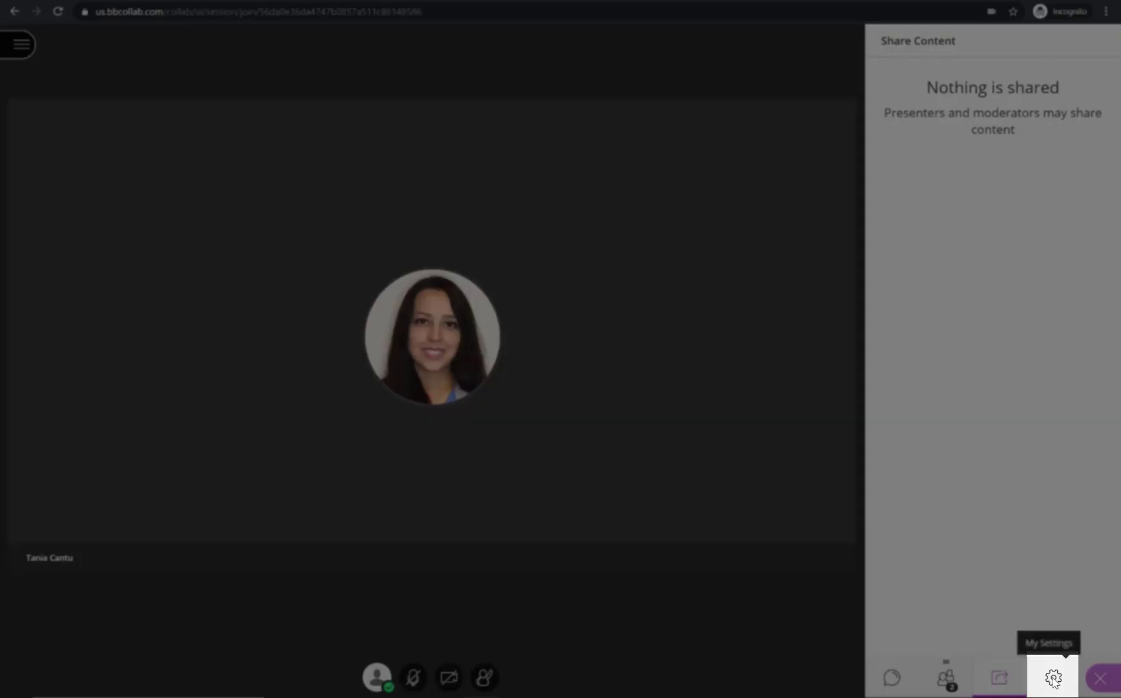
Lower the speaker volume in My Settings, then close the Collaborate side panel
left_click(1053, 679)
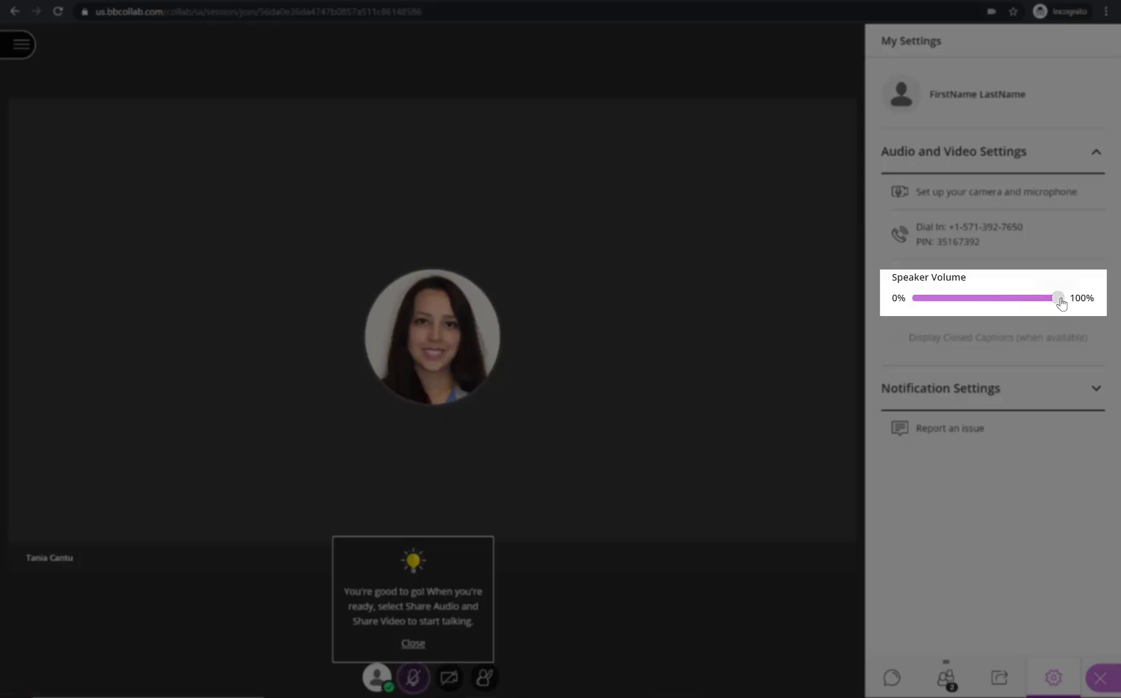
mouse_move(1059, 300)
left_mouse_down()
mouse_move(1026, 307)
mouse_move(1075, 301)
left_mouse_up()
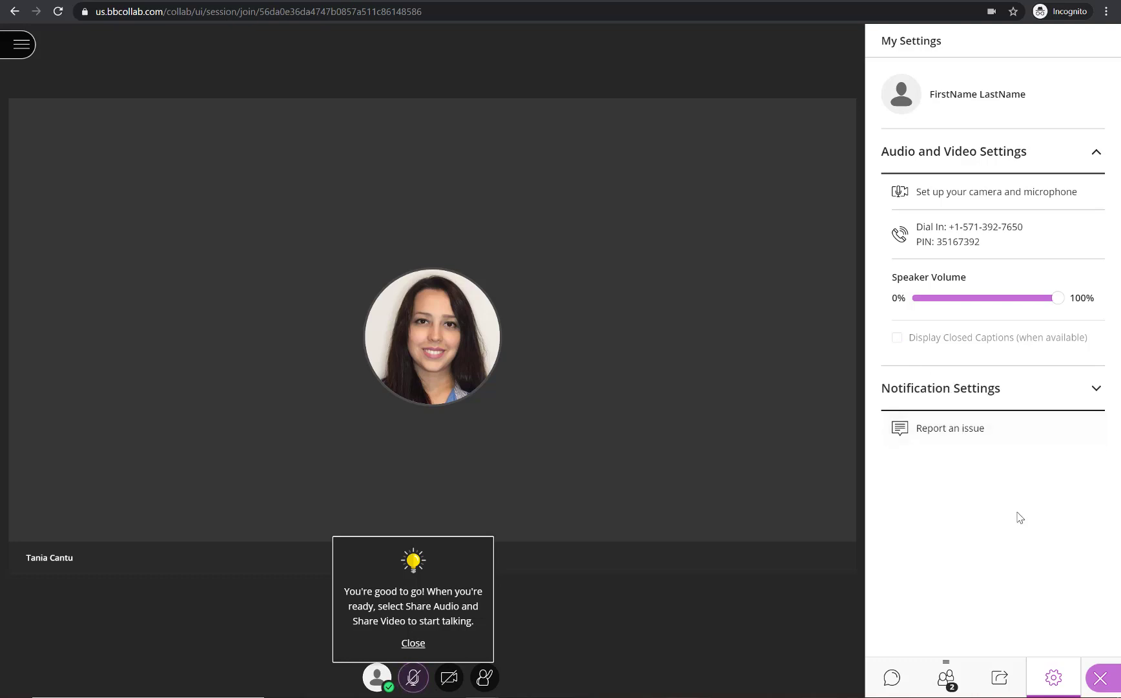
left_click(1101, 678)
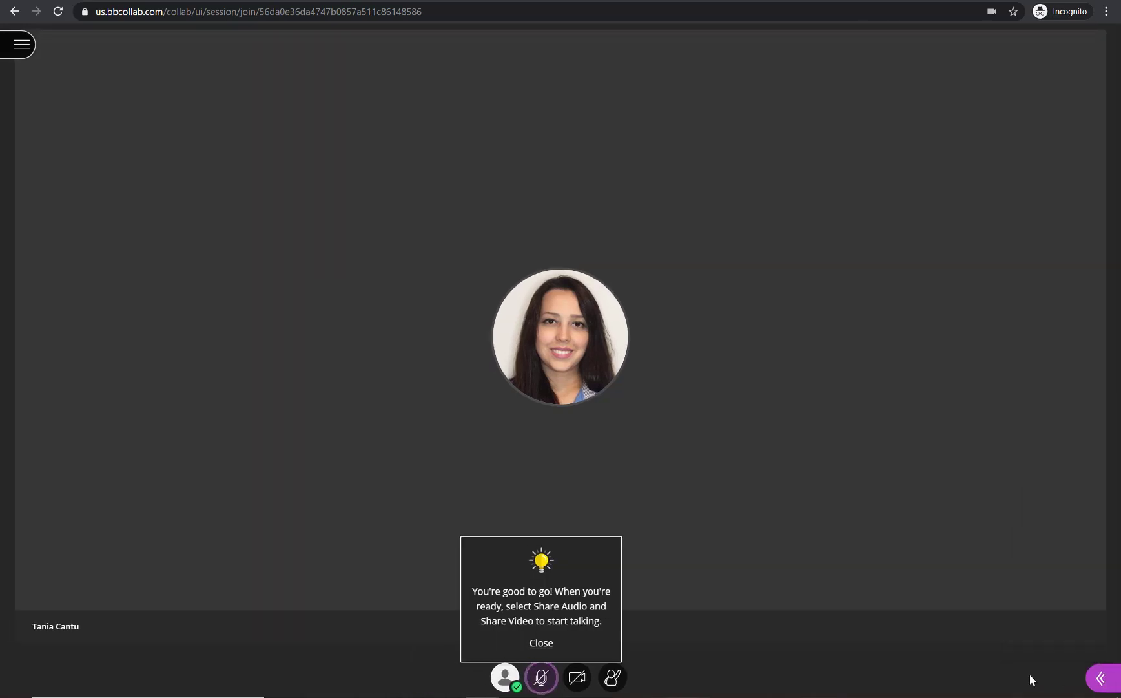